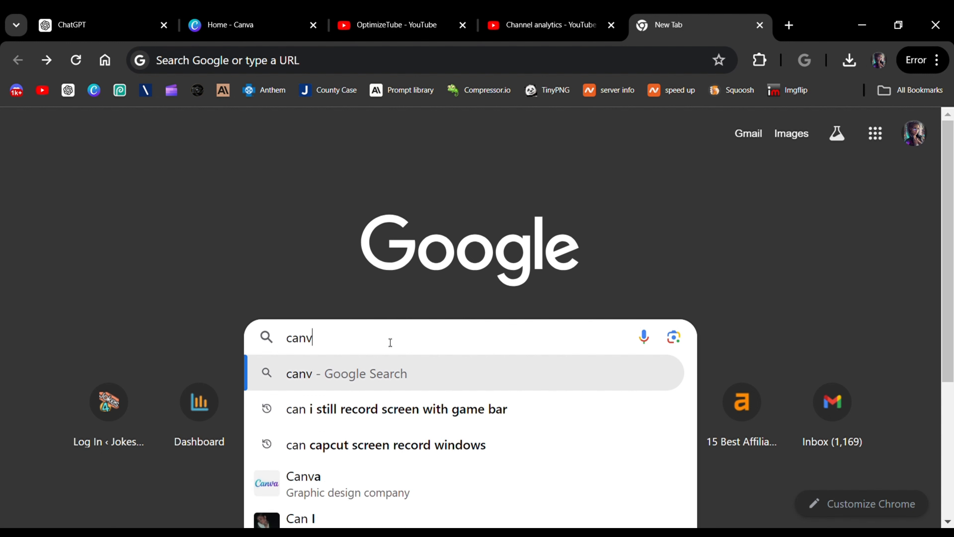
Search Google for "canva" and open the official Canva website.
{"action": "key", "text": "Return"}
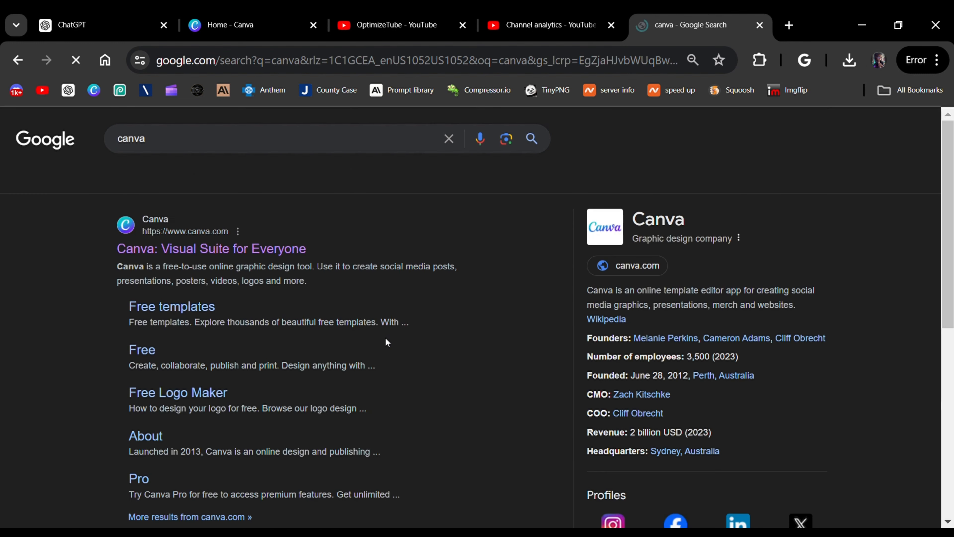
{"action": "left_click", "coordinate": [178, 250]}
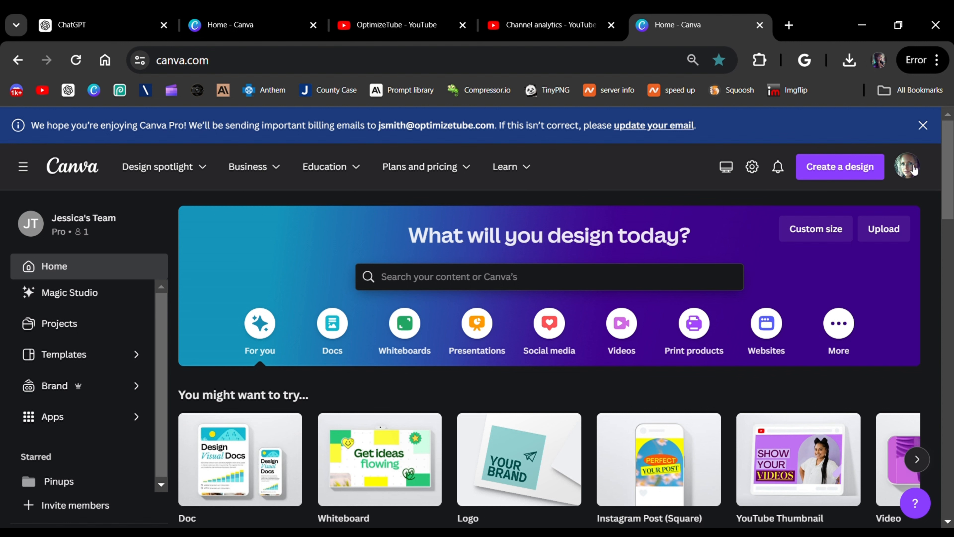
Create a new blank design with a custom size of 500 × 500 px.
{"action": "left_click", "coordinate": [846, 167]}
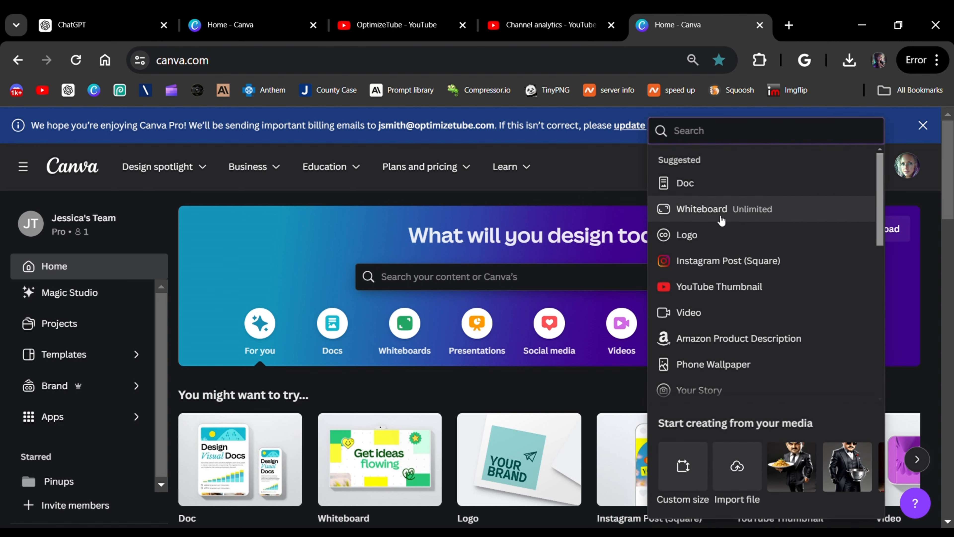
{"action": "left_click", "coordinate": [675, 478]}
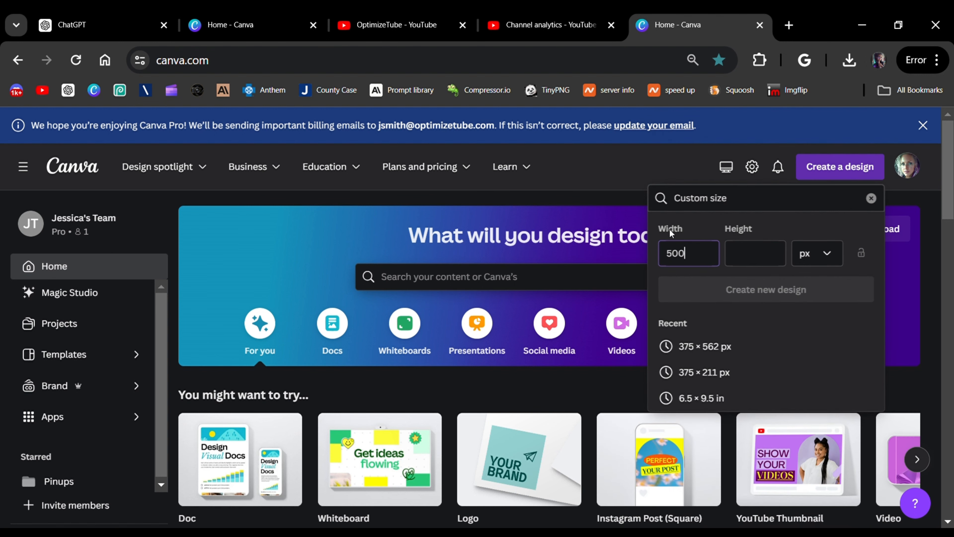
{"action": "key", "text": "Tab"}
{"action": "type", "text": "50"}
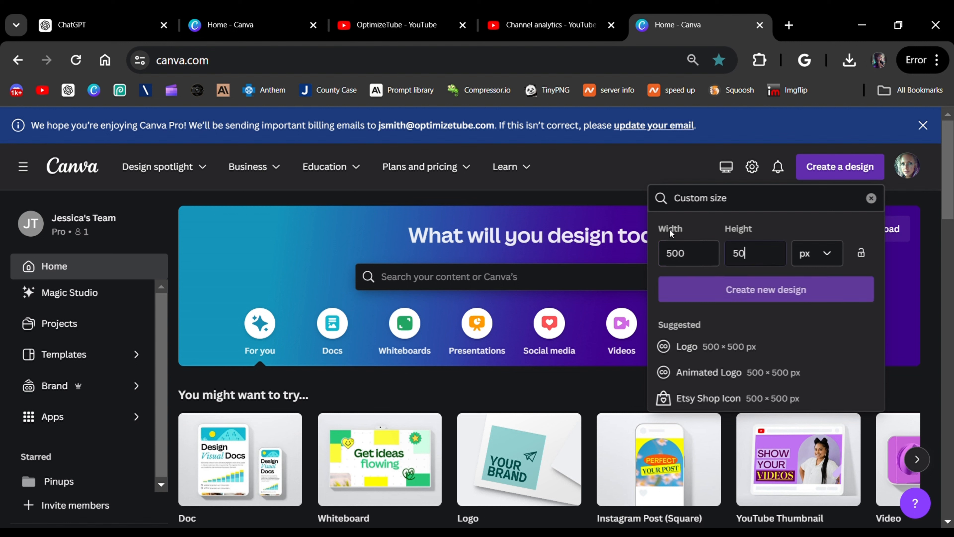
{"action": "type", "text": "0"}
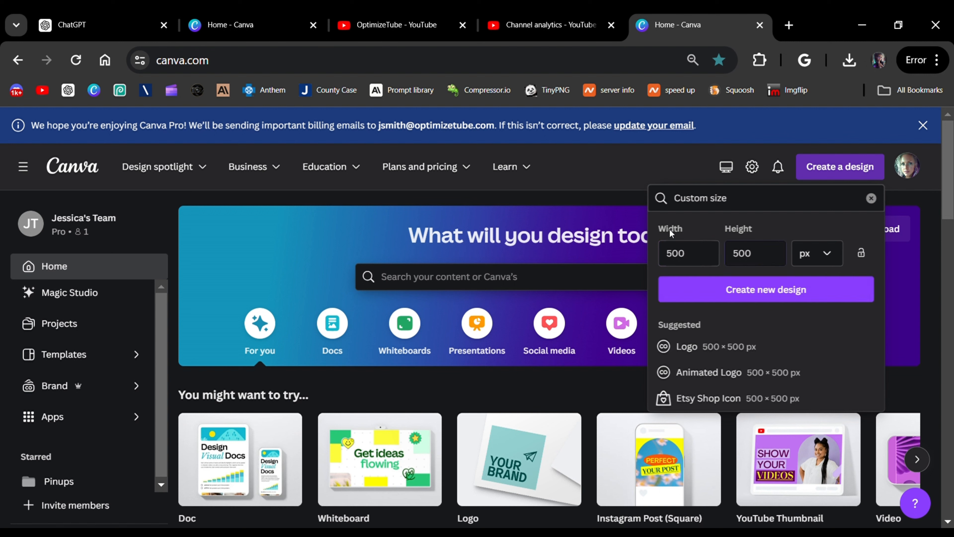
{"action": "left_click", "coordinate": [834, 258]}
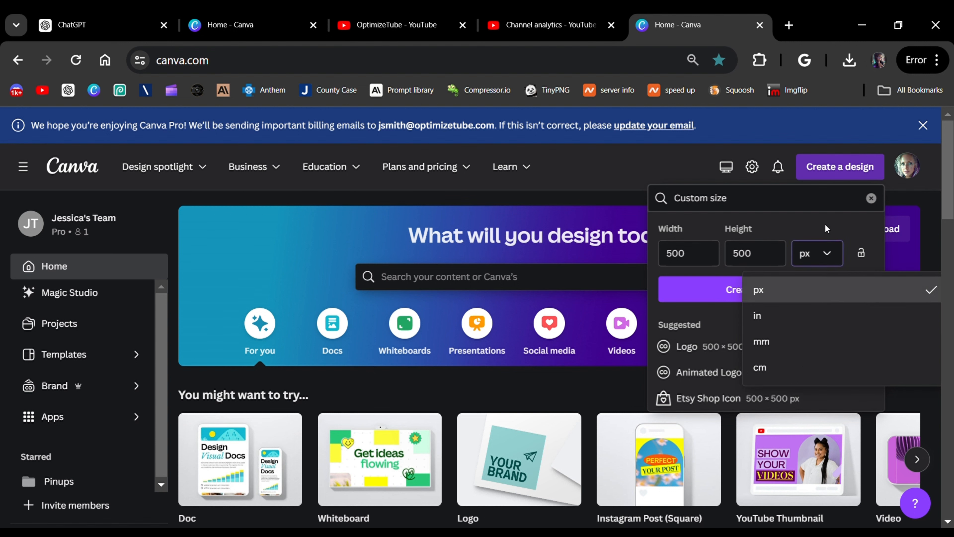
{"action": "left_click", "coordinate": [833, 219]}
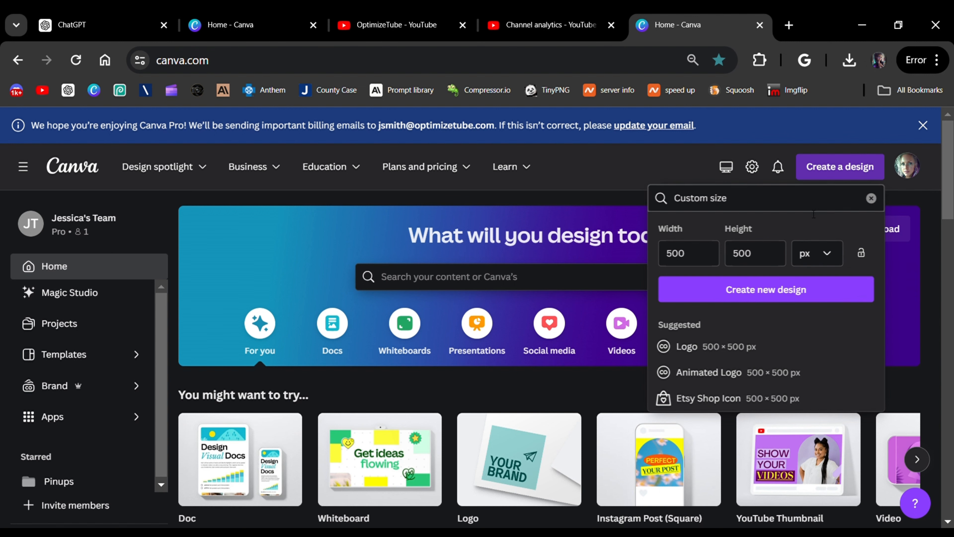
{"action": "left_click", "coordinate": [770, 290]}
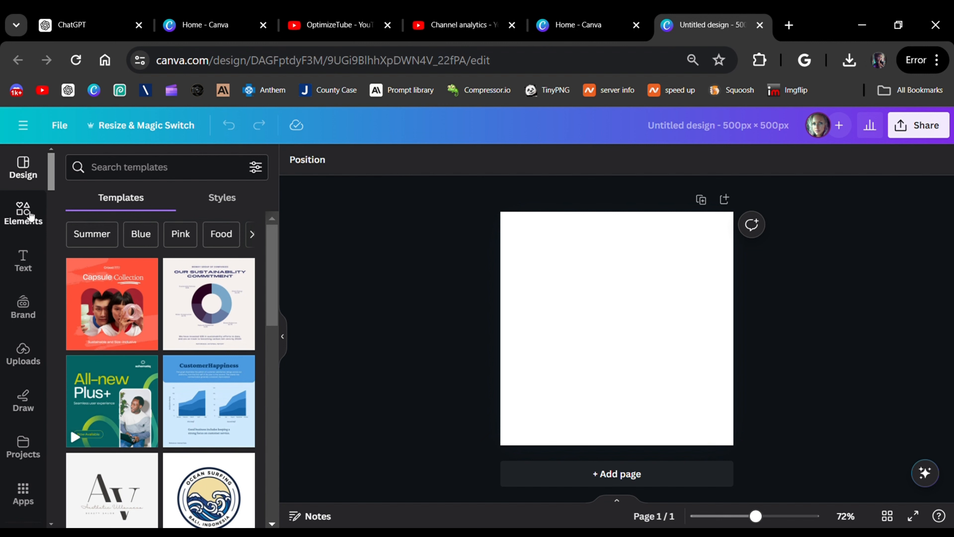
Upload the cat meme image captioned "WHEN YOU REAIZE IS MONDAY." and add it to the blank page.
{"action": "scroll", "coordinate": [28, 404], "scroll_direction": "down", "scroll_amount": 2}
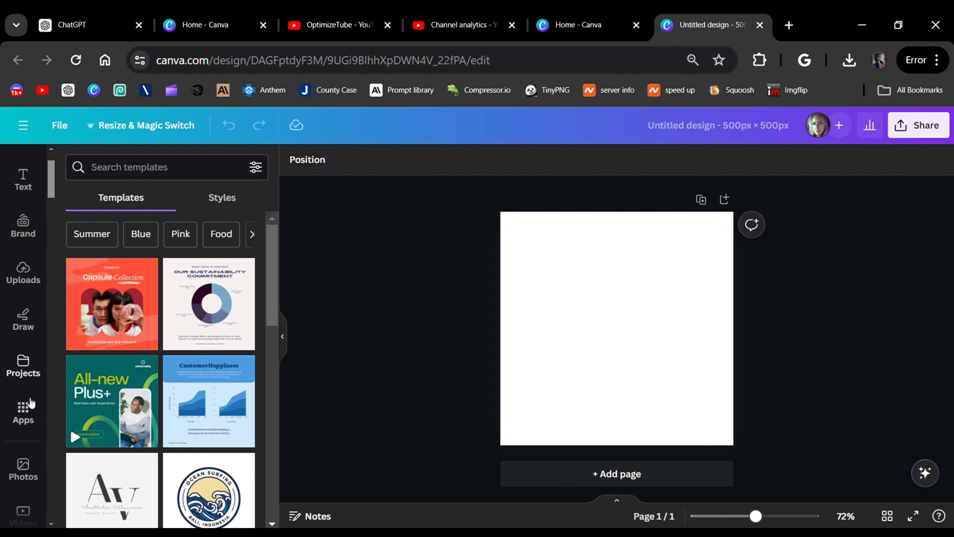
{"action": "scroll", "coordinate": [28, 404], "scroll_direction": "up", "scroll_amount": 2}
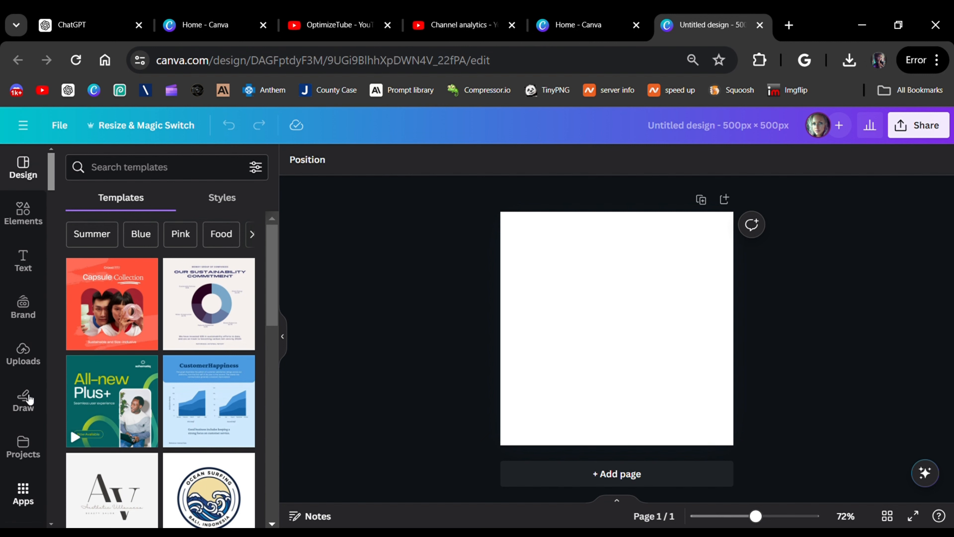
{"action": "left_click", "coordinate": [23, 356]}
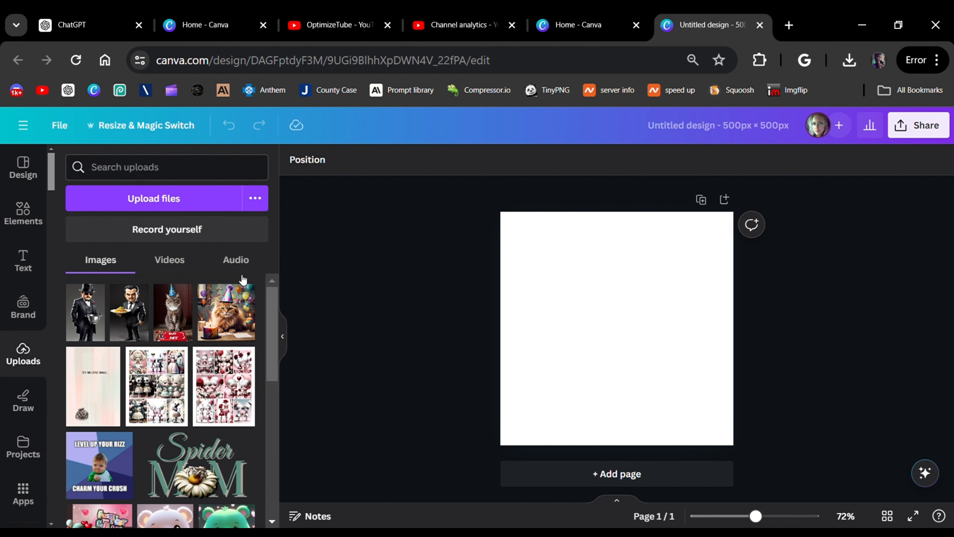
{"action": "left_click", "coordinate": [165, 200]}
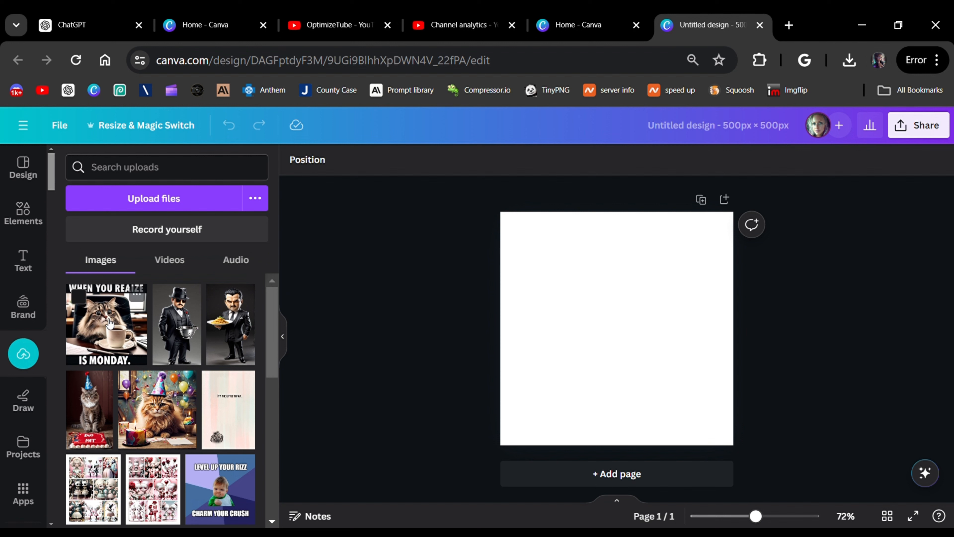
{"action": "left_click", "coordinate": [117, 322]}
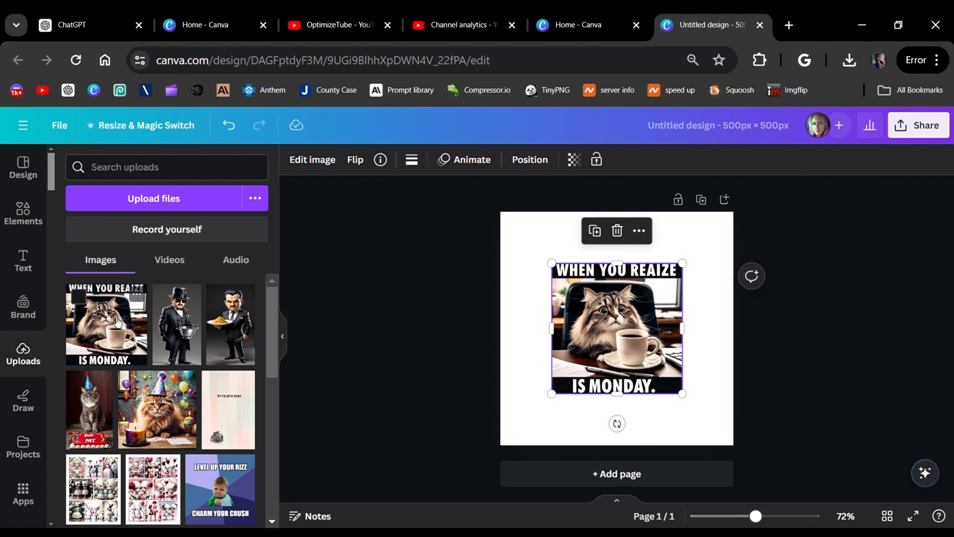
Align the cat meme with the page's upper-left corner and enlarge it to fill the whole page.
{"action": "left_click_drag", "start_coordinate": [607, 337], "coordinate": [556, 286]}
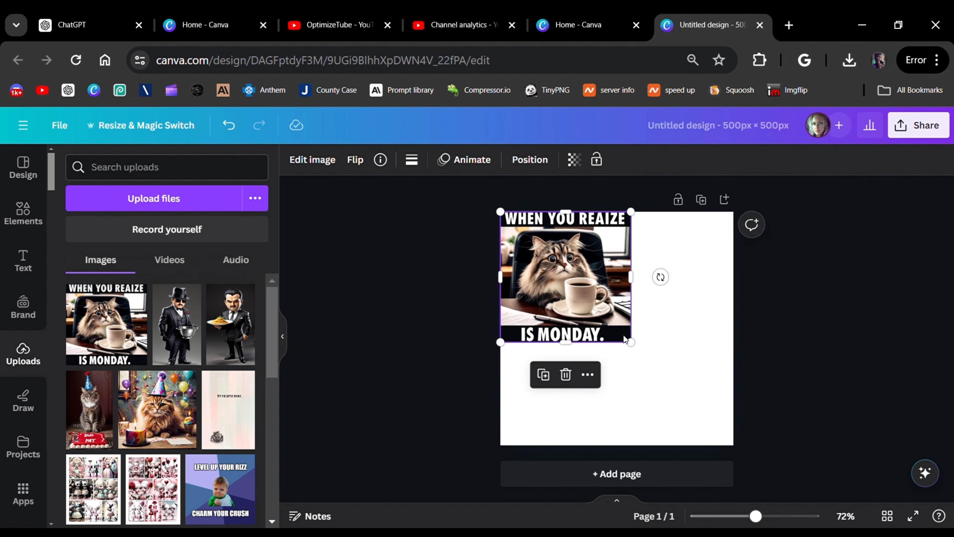
{"action": "left_click_drag", "start_coordinate": [636, 348], "coordinate": [737, 450]}
{"action": "left_click", "coordinate": [804, 364]}
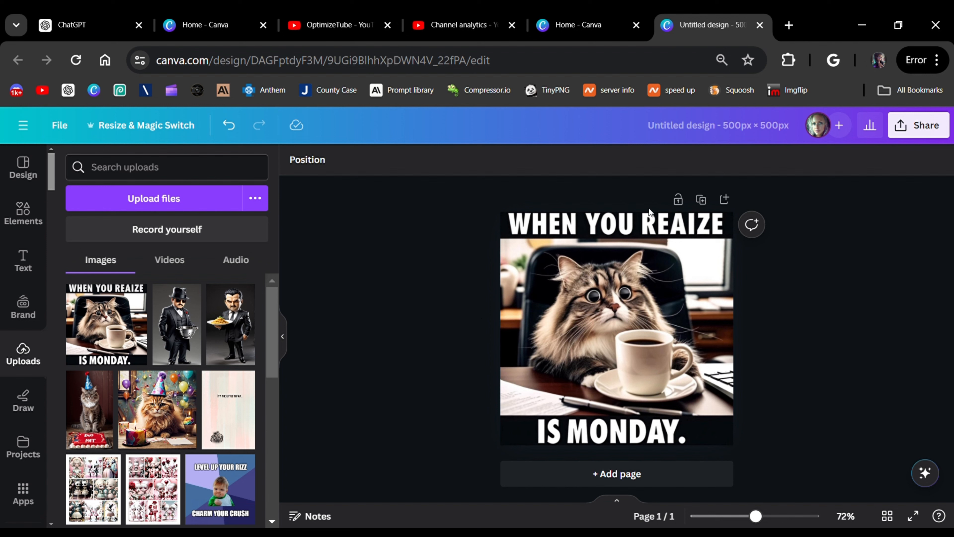
Extract all text from the cat meme image as editable text using Grab Text.
{"action": "left_click", "coordinate": [616, 338]}
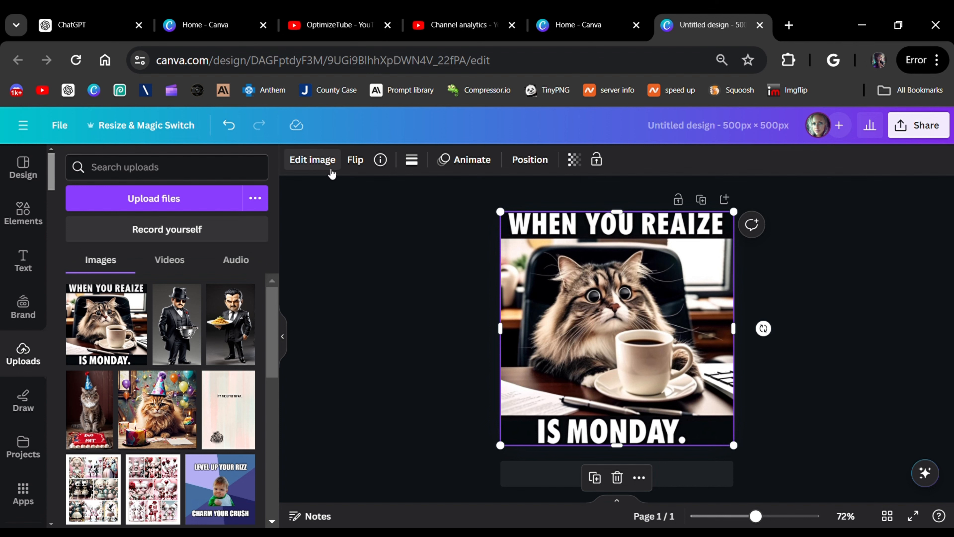
{"action": "left_click", "coordinate": [319, 167]}
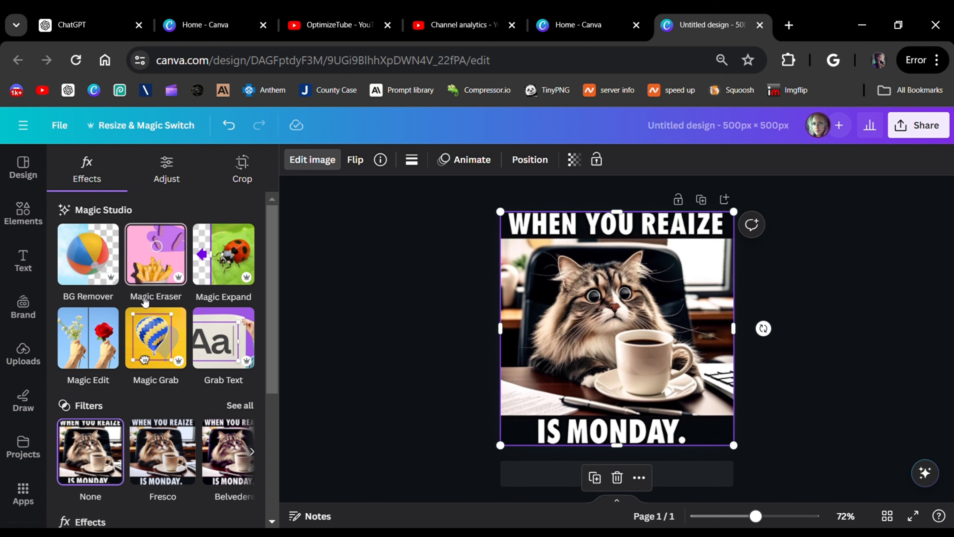
{"action": "left_click", "coordinate": [217, 351]}
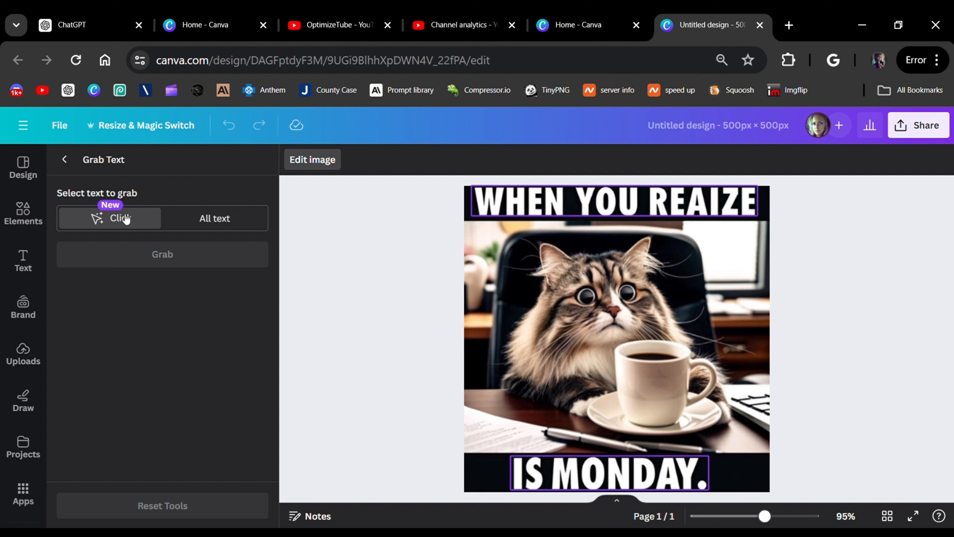
{"action": "left_click", "coordinate": [509, 196]}
{"action": "left_click", "coordinate": [508, 196]}
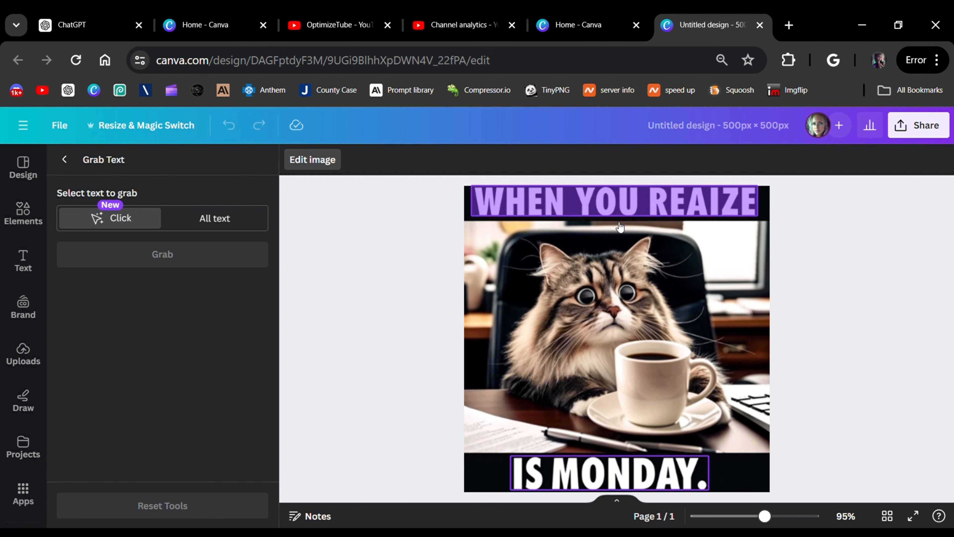
{"action": "left_click", "coordinate": [615, 204]}
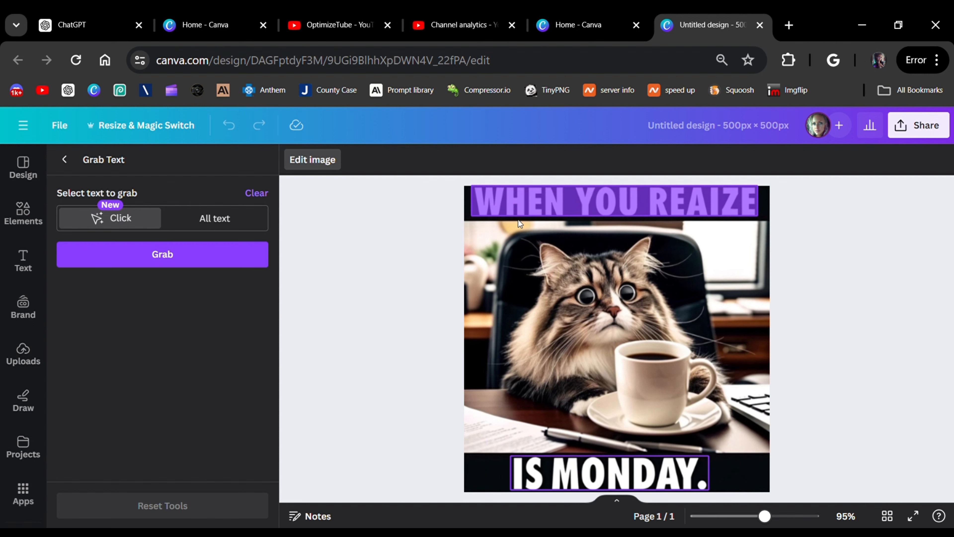
{"action": "left_click", "coordinate": [221, 226]}
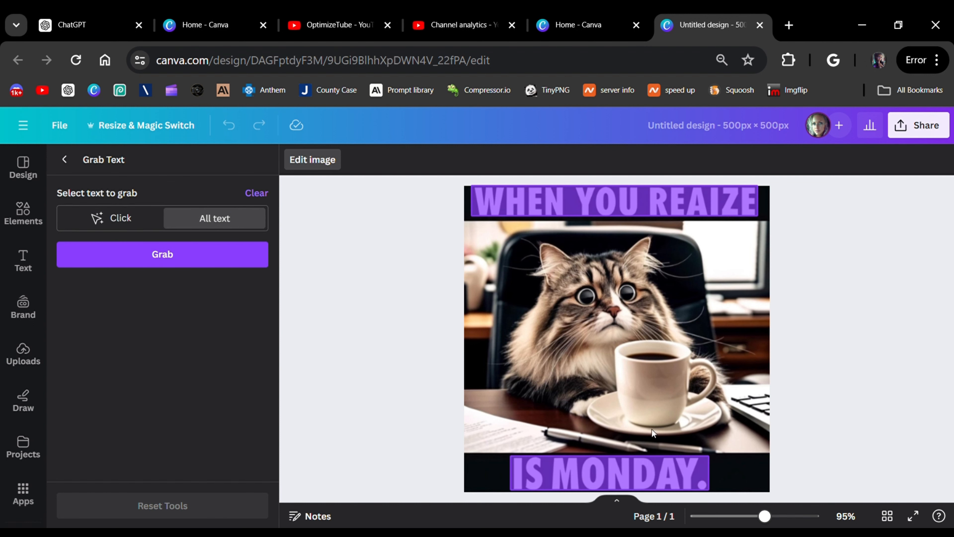
{"action": "left_click", "coordinate": [160, 259]}
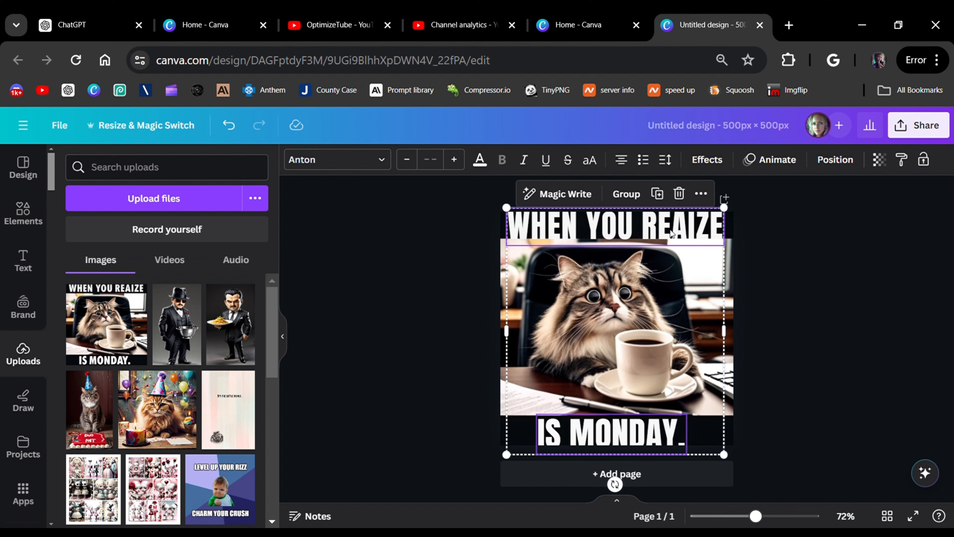
Correct the upper caption to read "WHEN YOU REALIZE" in capitals and reduce its font size to 48.4 so it fits on one line.
{"action": "left_click", "coordinate": [458, 252]}
{"action": "left_click", "coordinate": [626, 228]}
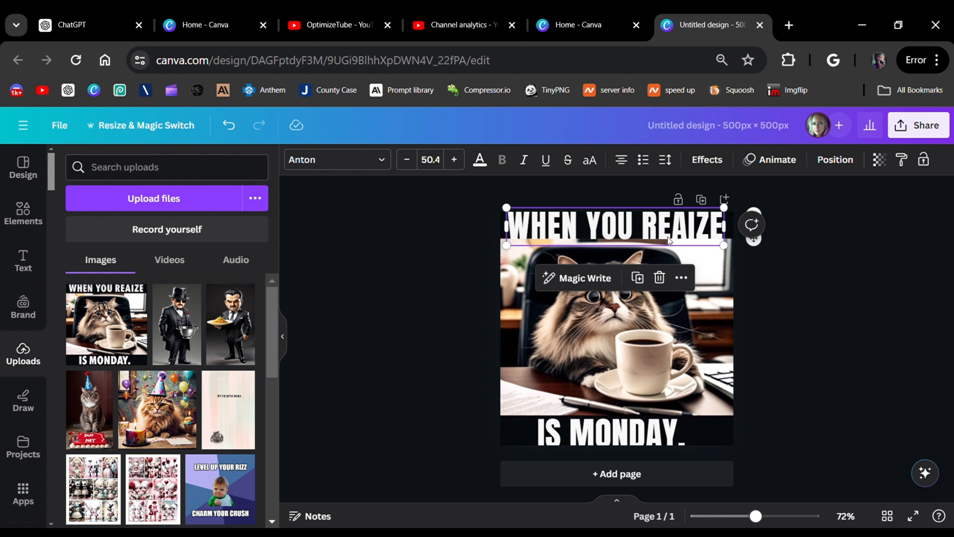
{"action": "double_click", "coordinate": [676, 240]}
{"action": "left_click", "coordinate": [680, 242]}
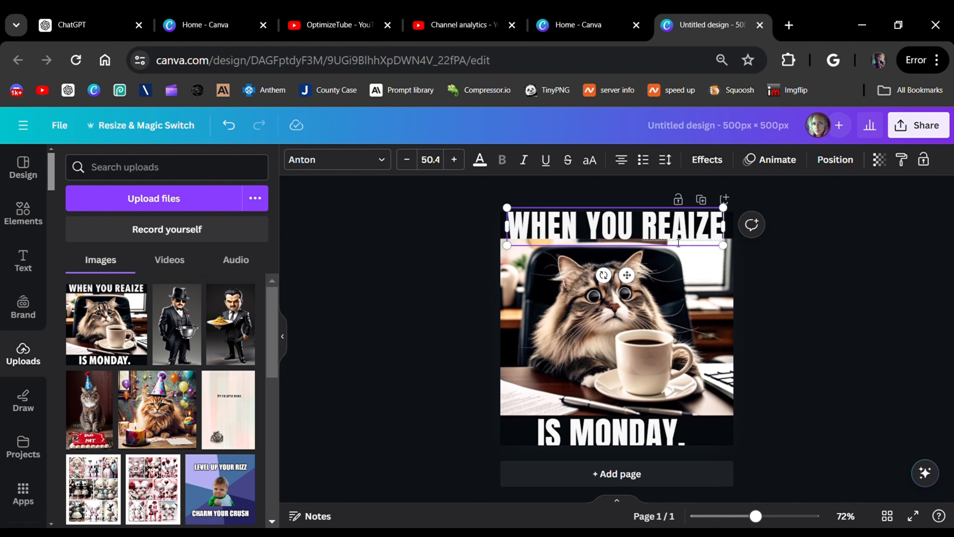
{"action": "key", "text": "BackSpace"}
{"action": "key", "text": "BackSpace"}
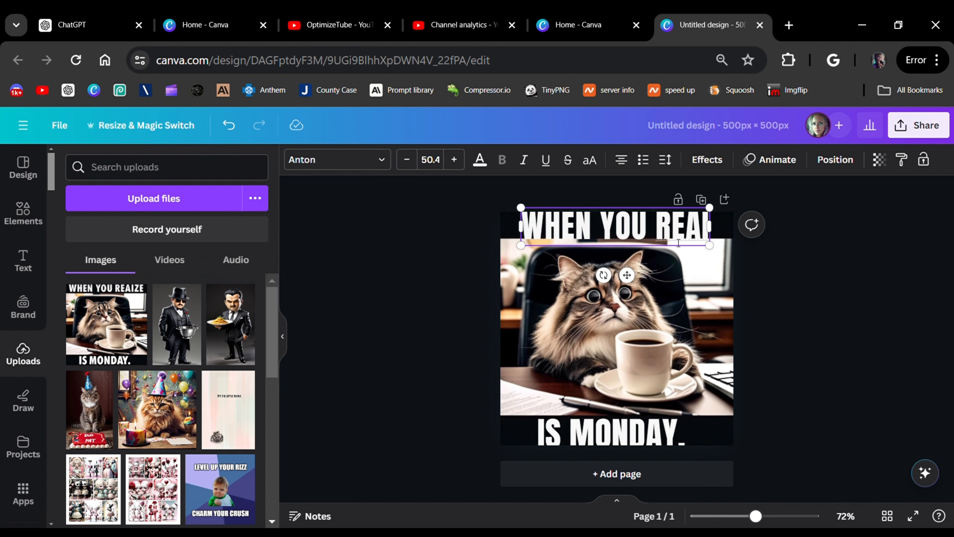
{"action": "key", "text": "BackSpace"}
{"action": "type", "text": "l"}
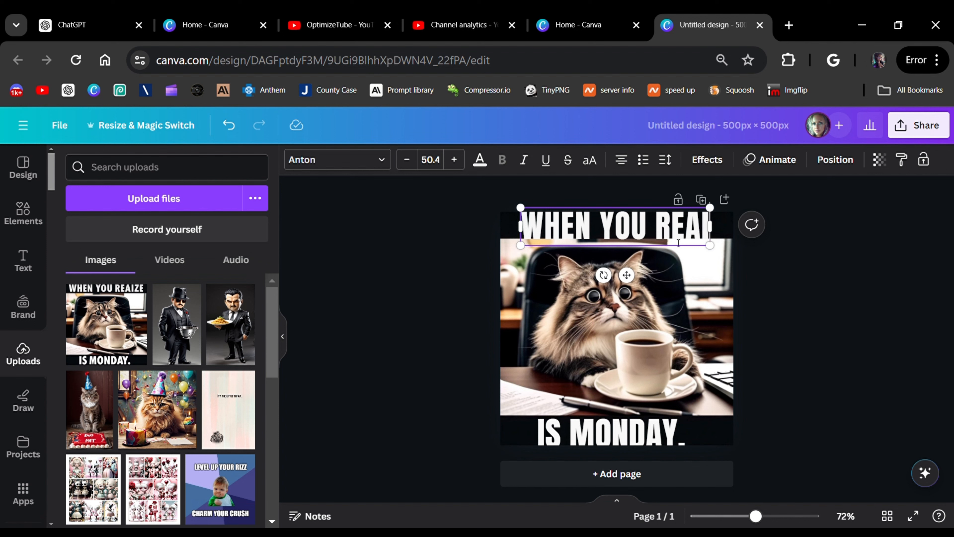
{"action": "type", "text": "ize"}
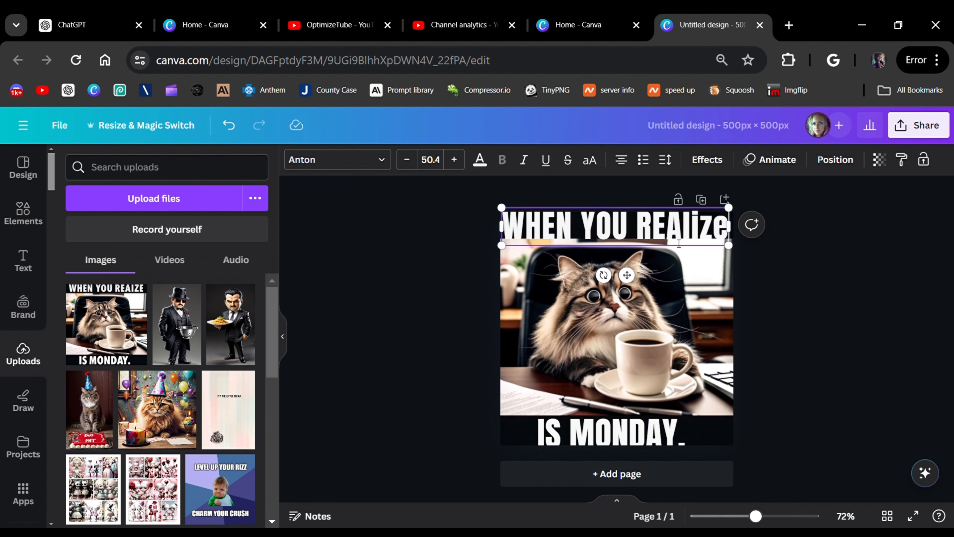
{"action": "key", "text": "BackSpace"}
{"action": "key", "text": "BackSpace"}
{"action": "key", "text": "BackSpace"}
{"action": "key", "text": "BackSpace"}
{"action": "key", "text": "BackSpace"}
{"action": "key", "text": "BackSpace"}
{"action": "key", "text": "BackSpace"}
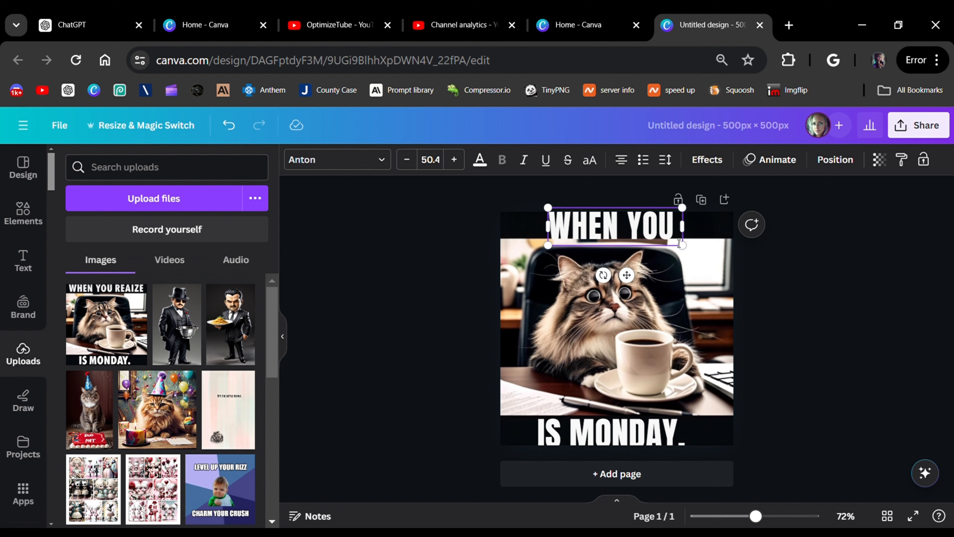
{"action": "type", "text": "RE"}
{"action": "type", "text": "IZE"}
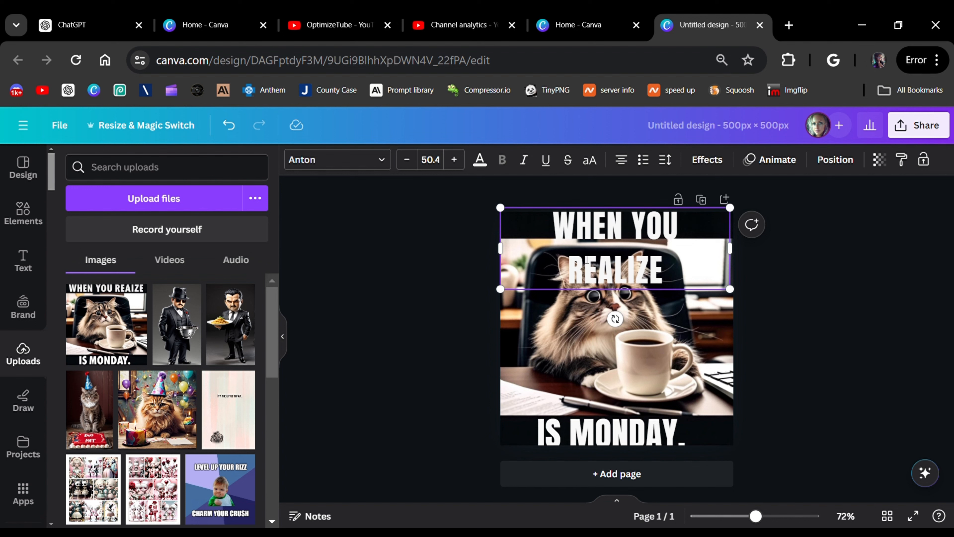
{"action": "left_click", "coordinate": [407, 161]}
{"action": "left_click", "coordinate": [407, 161]}
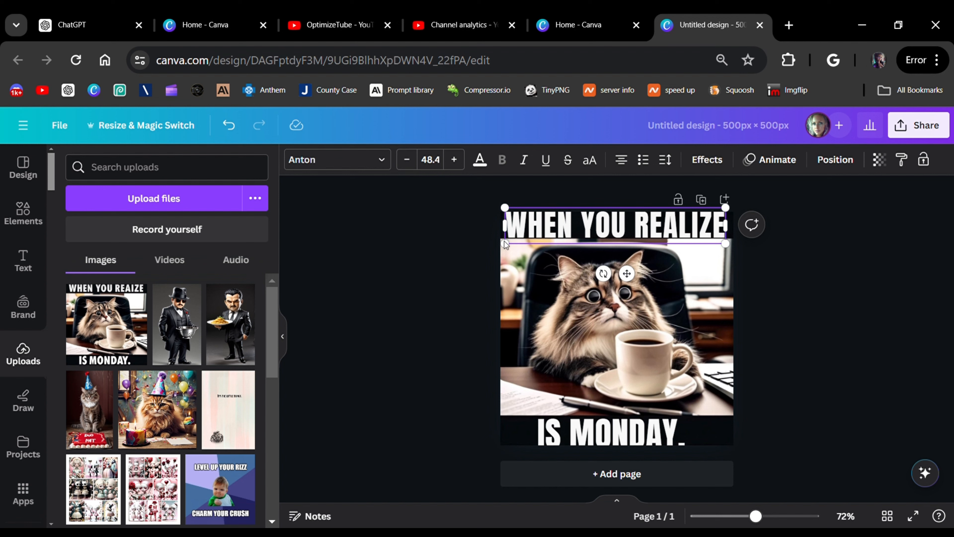
Replace the lower caption's text with "TOMORROW IS MONDAY" in capitals.
{"action": "left_click", "coordinate": [615, 437]}
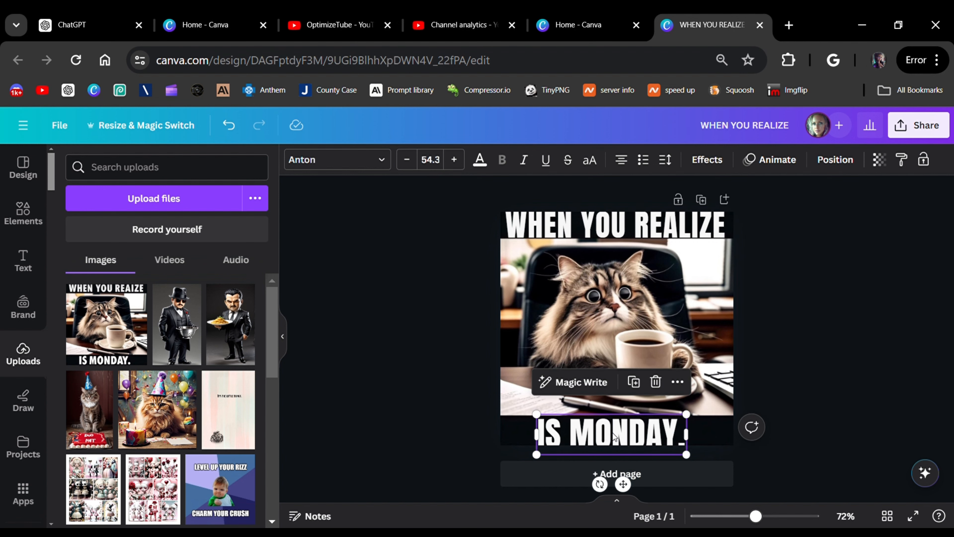
{"action": "left_click", "coordinate": [615, 434]}
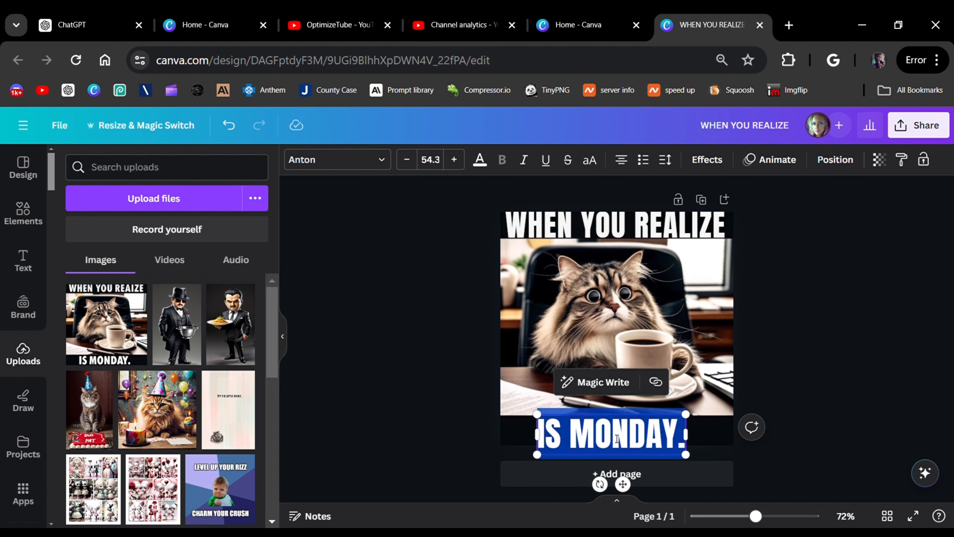
{"action": "type", "text": "TO"}
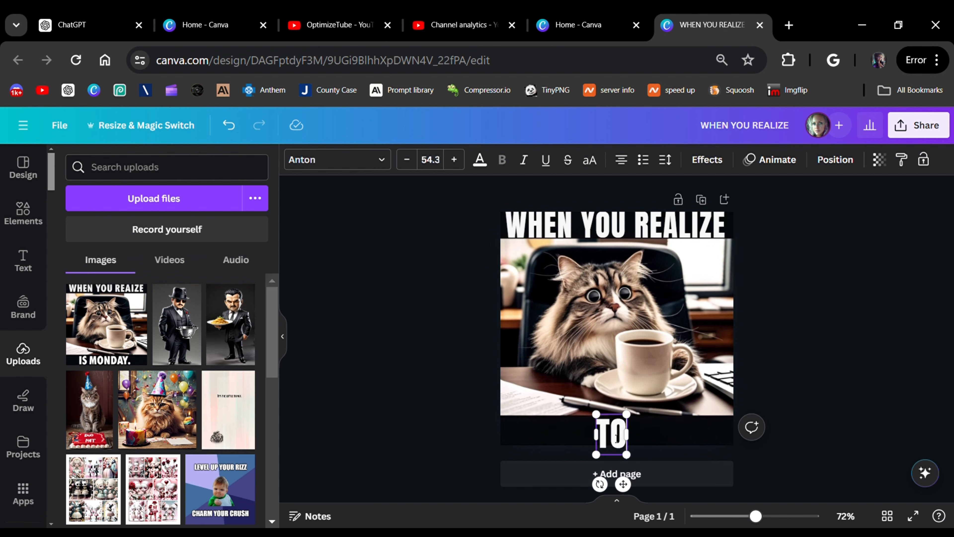
{"action": "type", "text": "MORROW IS"}
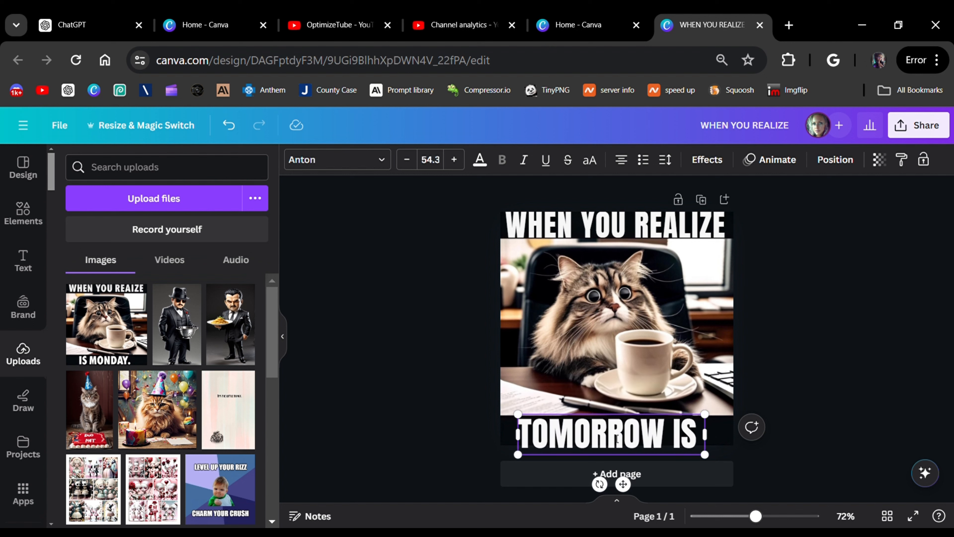
{"action": "type", "text": " MONDAY"}
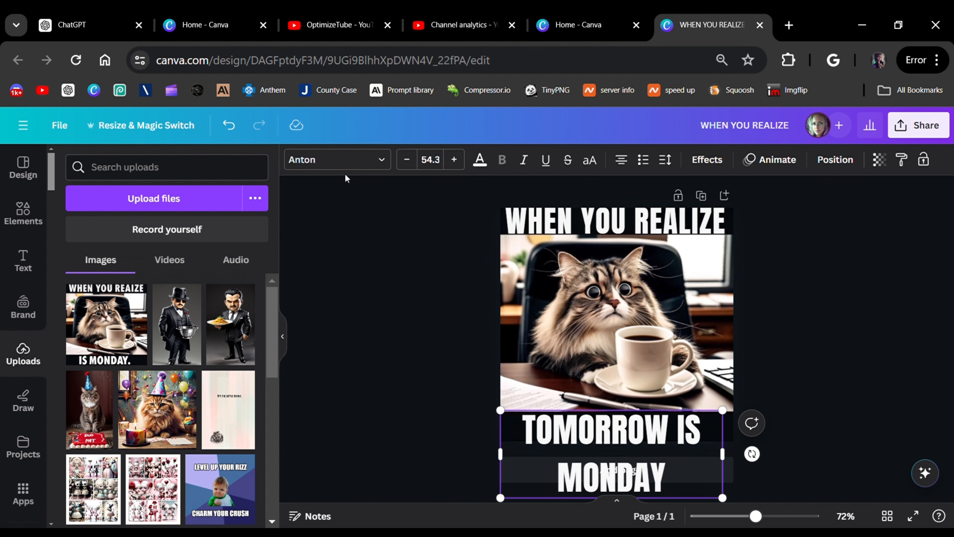
Reduce the lower caption's font size to 38.3 so it fits on one line.
{"action": "left_click", "coordinate": [407, 162]}
{"action": "left_click", "coordinate": [406, 162]}
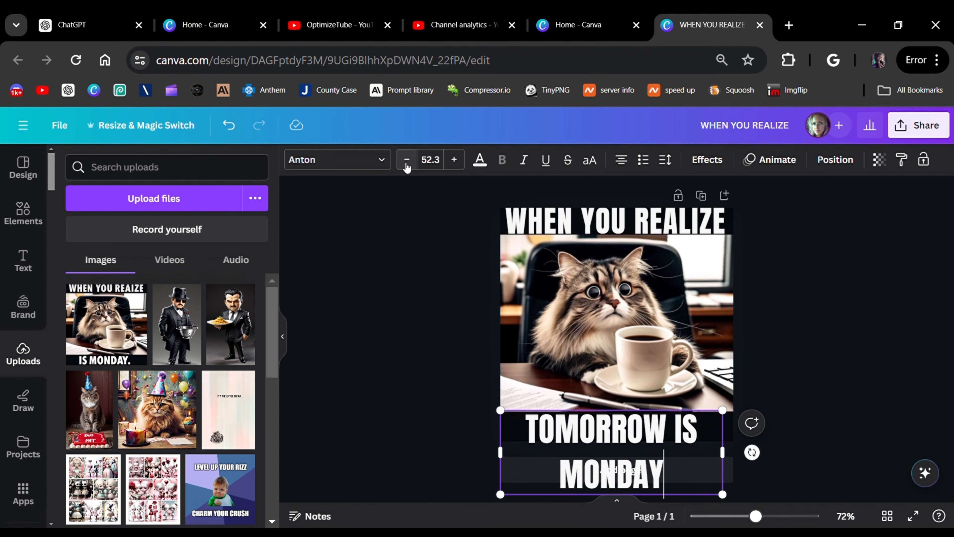
{"action": "left_click", "coordinate": [407, 163]}
{"action": "left_click", "coordinate": [406, 163]}
{"action": "left_click", "coordinate": [407, 164]}
{"action": "left_click", "coordinate": [407, 164]}
{"action": "left_click", "coordinate": [407, 164]}
{"action": "left_click", "coordinate": [406, 164]}
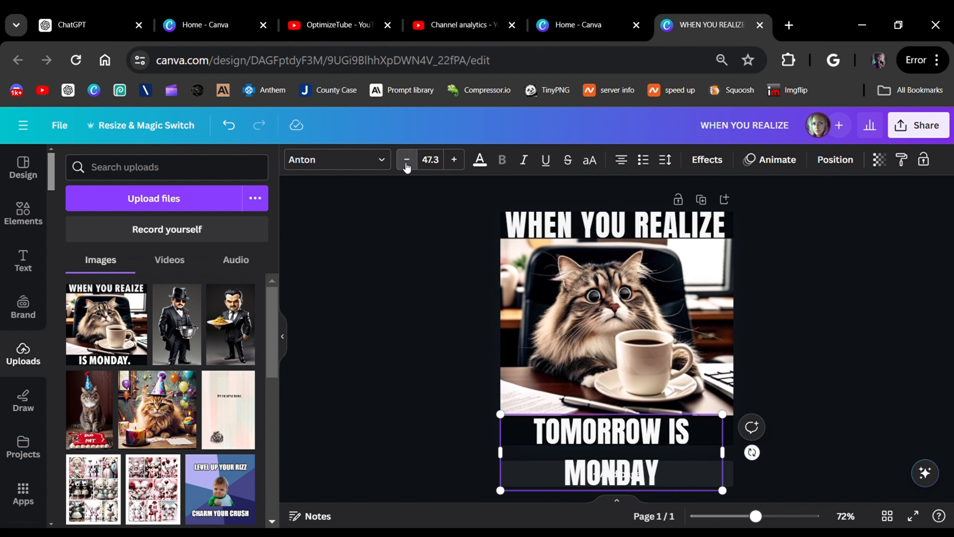
{"action": "left_click", "coordinate": [407, 164]}
{"action": "left_click", "coordinate": [407, 164]}
{"action": "left_click", "coordinate": [406, 165]}
{"action": "left_click", "coordinate": [406, 165]}
{"action": "left_click", "coordinate": [405, 165]}
{"action": "left_click", "coordinate": [406, 165]}
{"action": "left_click", "coordinate": [405, 165]}
{"action": "left_click", "coordinate": [406, 165]}
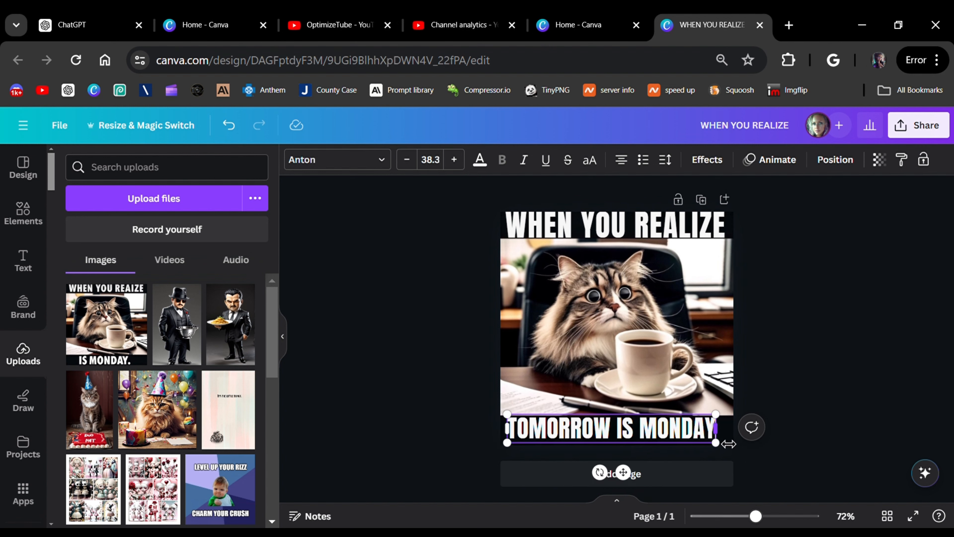
Widen the lower caption's text box to the full page width, set its font size to 42.3 and deselect it.
{"action": "left_click_drag", "start_coordinate": [727, 439], "coordinate": [743, 439]}
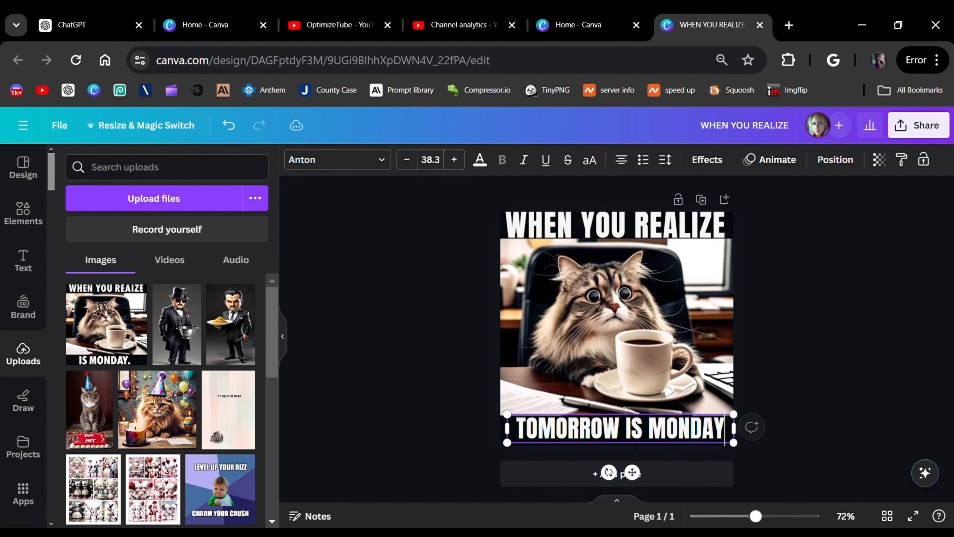
{"action": "left_click_drag", "start_coordinate": [516, 441], "coordinate": [510, 441]}
{"action": "left_click", "coordinate": [455, 160]}
{"action": "left_click", "coordinate": [455, 160]}
{"action": "left_click", "coordinate": [454, 160]}
{"action": "left_click", "coordinate": [455, 160]}
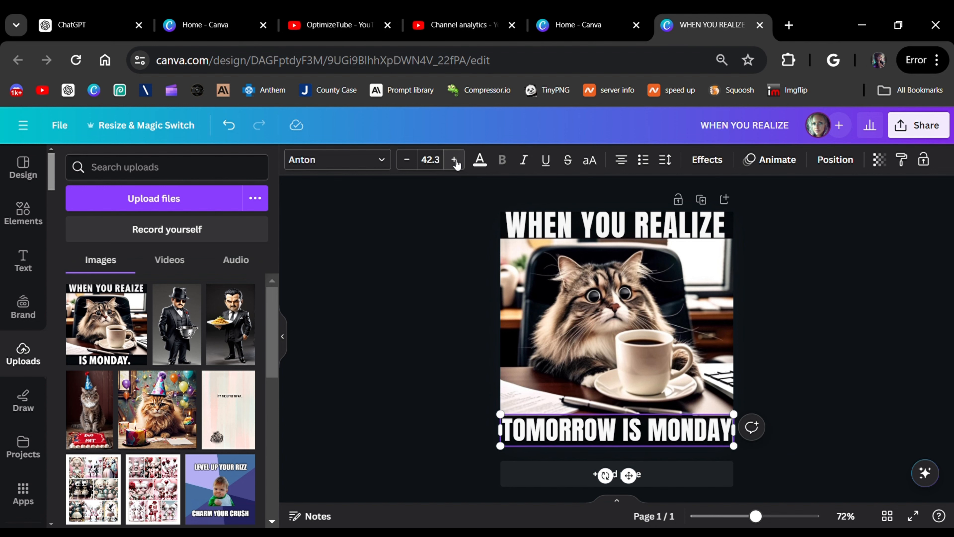
{"action": "left_click", "coordinate": [454, 160]}
{"action": "left_click", "coordinate": [408, 161]}
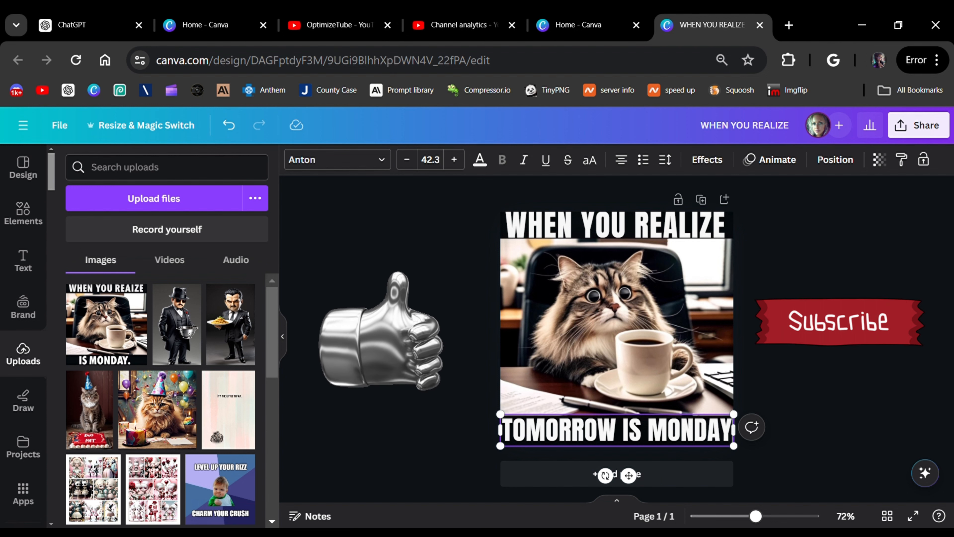
{"action": "key", "text": "Escape"}
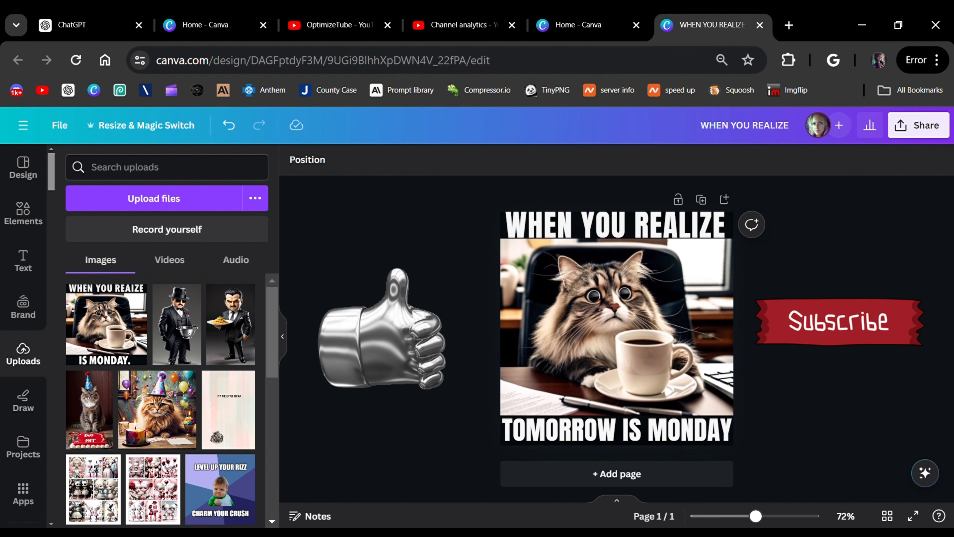